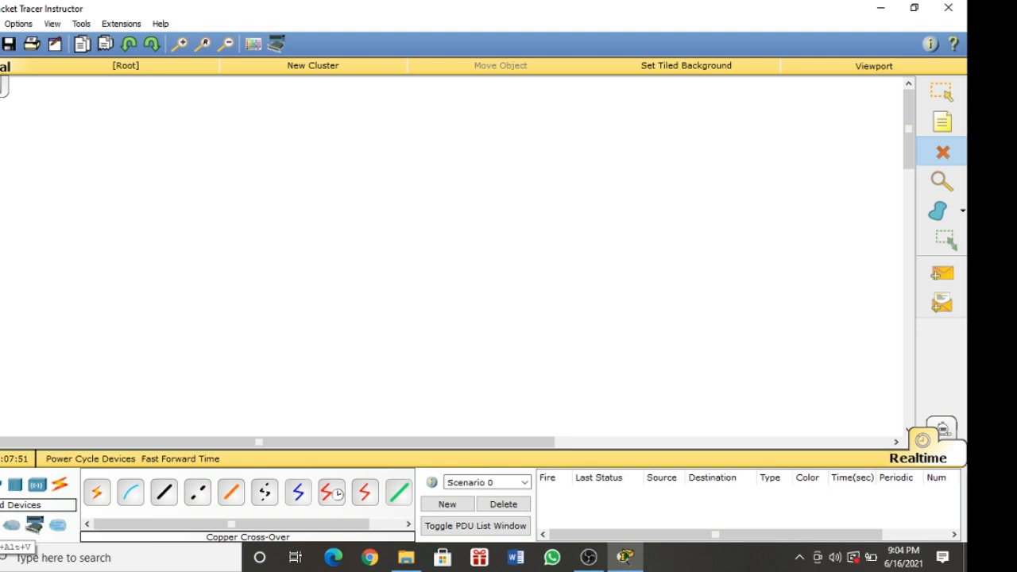
Place four PC-PT computers in a row and one 2950-24 switch below them in the workspace
left_click(96, 492)
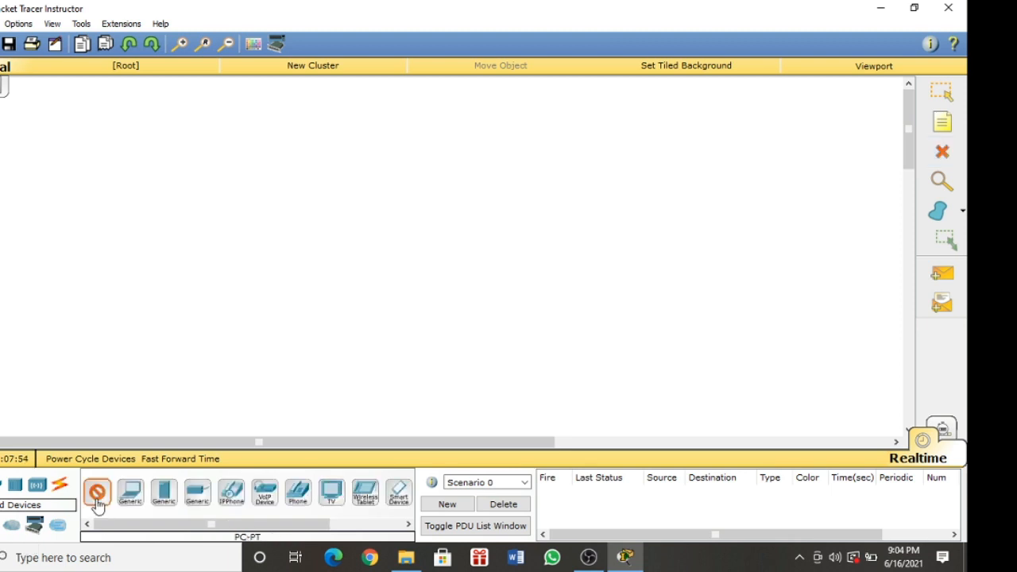
left_click(111, 235)
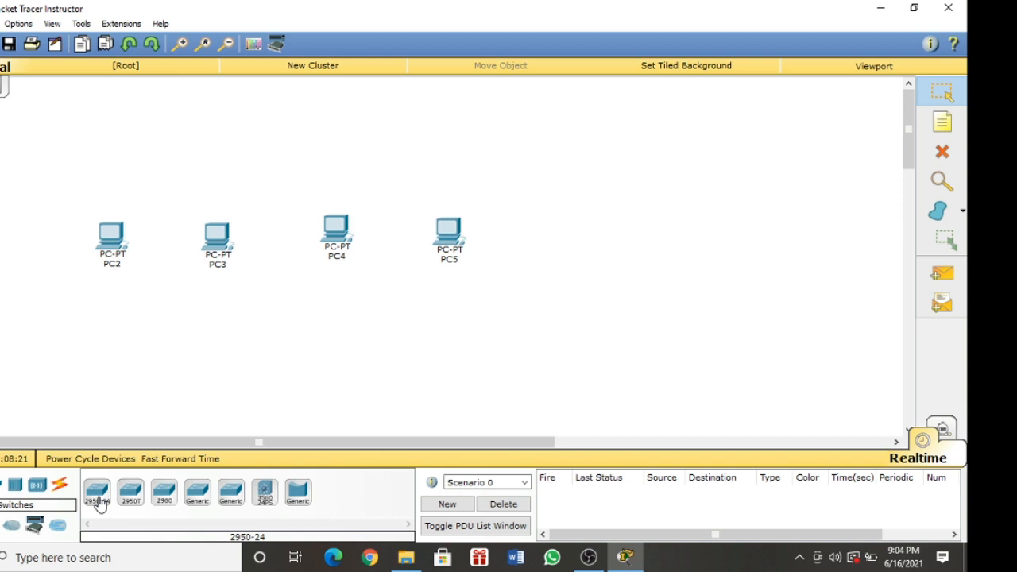
left_click_drag(99, 506, 273, 349)
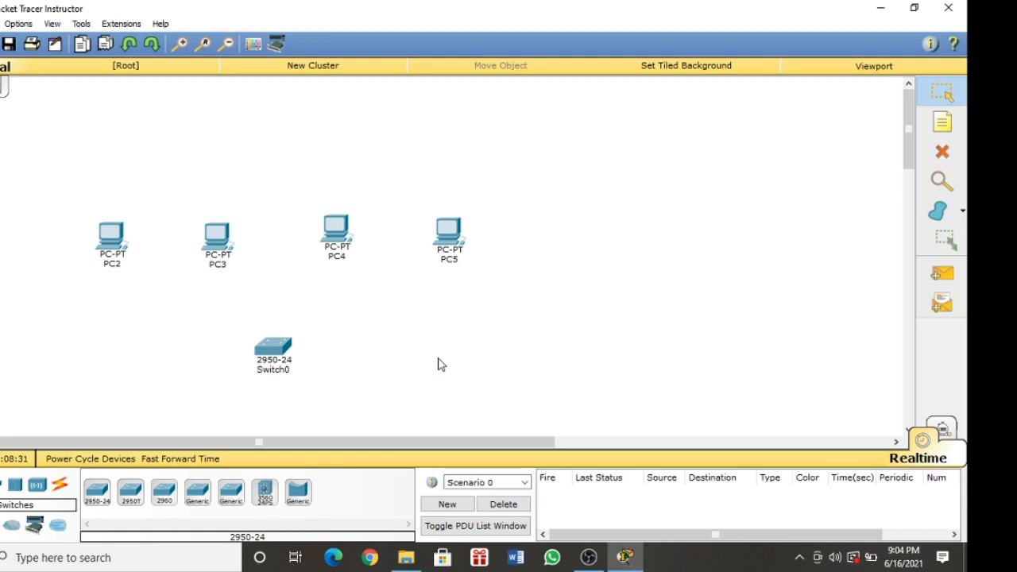
Connect PC2's FastEthernet0 port to Switch0's FastEthernet0/1 port with a copper straight-through cable
left_click(61, 486)
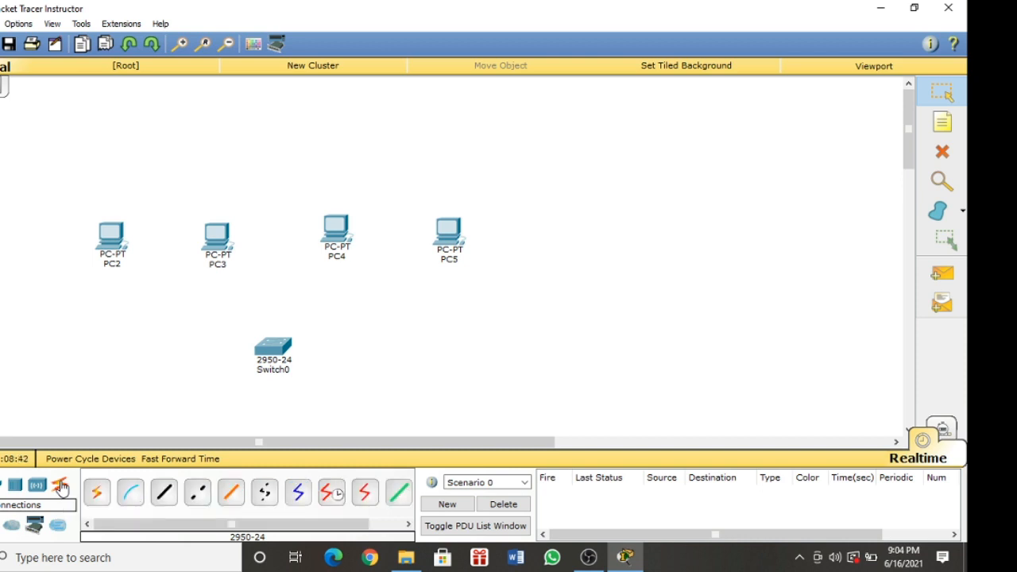
left_click(166, 502)
mouse_move(116, 246)
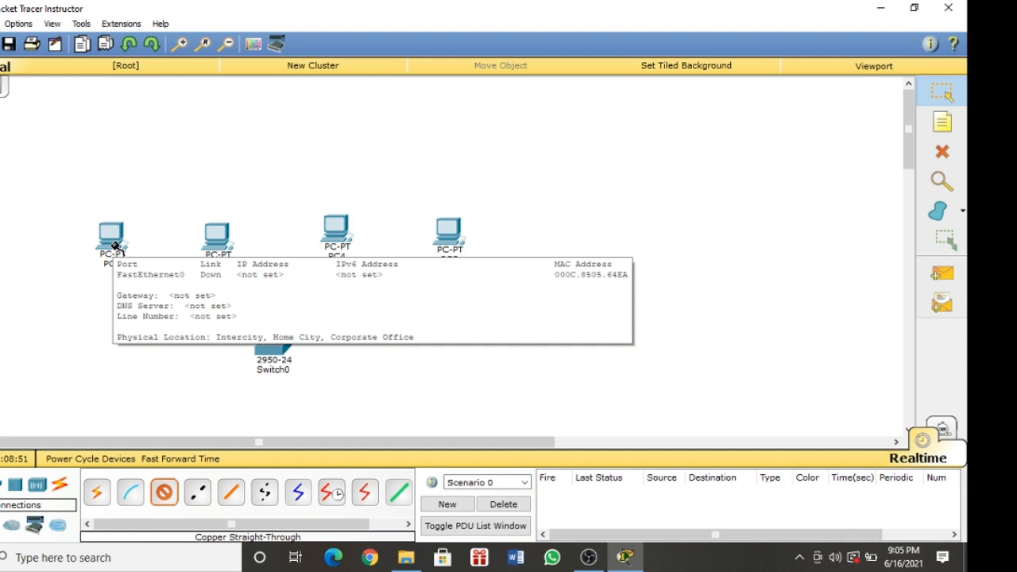
left_click(115, 247)
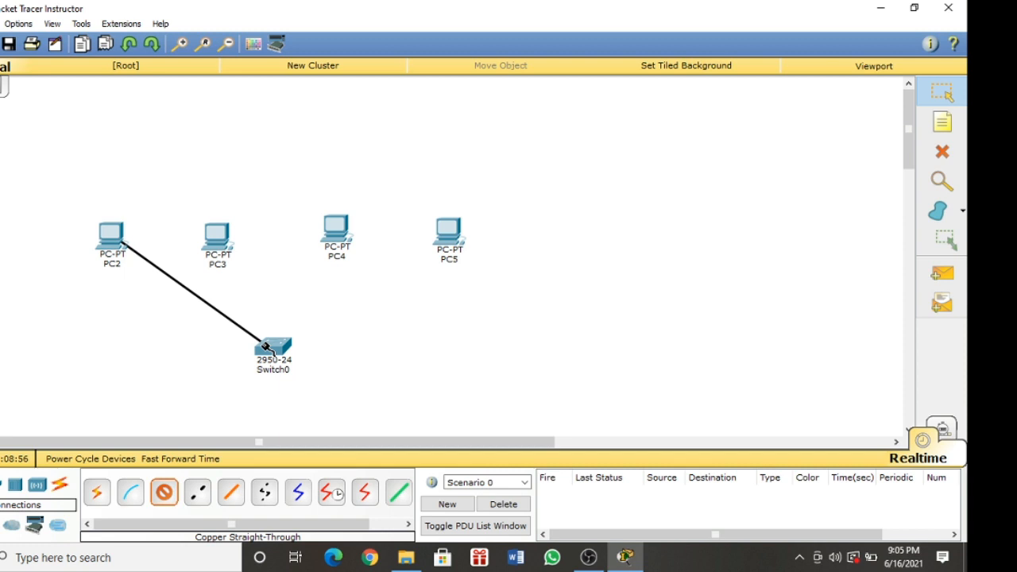
left_click(267, 347)
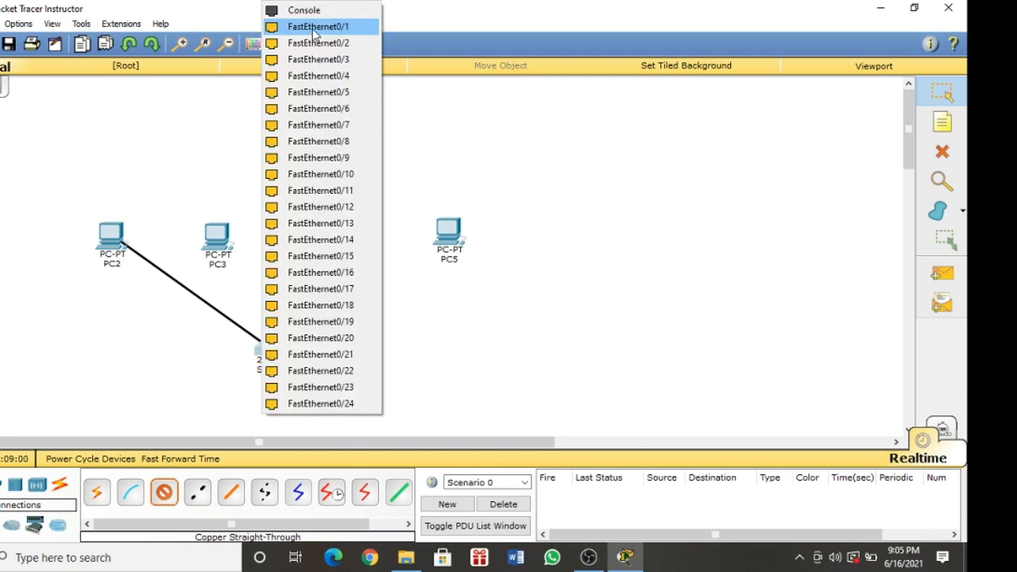
left_click(314, 30)
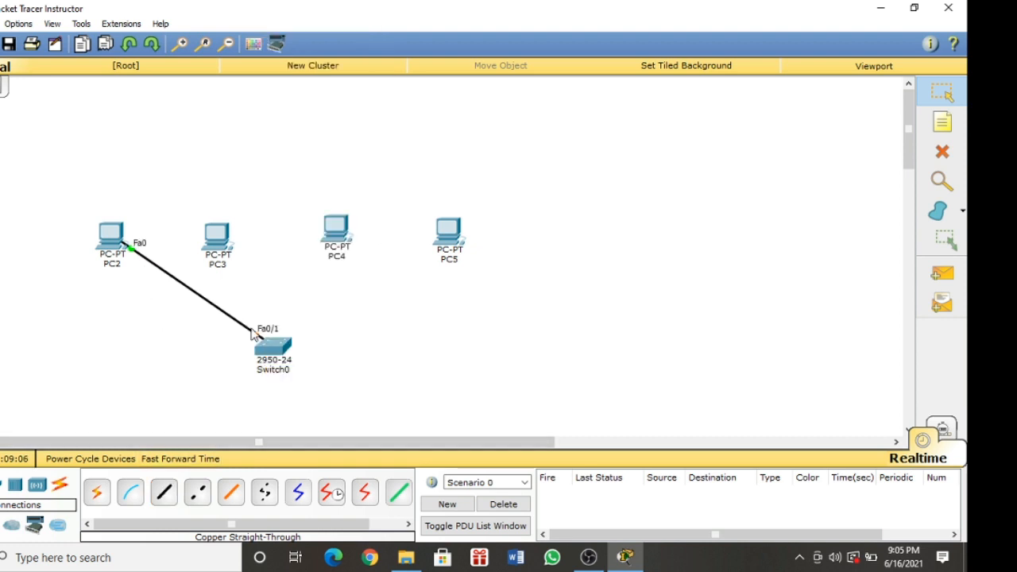
Connect PC3's FastEthernet0 port to Switch0's FastEthernet0/2 port with a copper straight-through cable
left_click(164, 491)
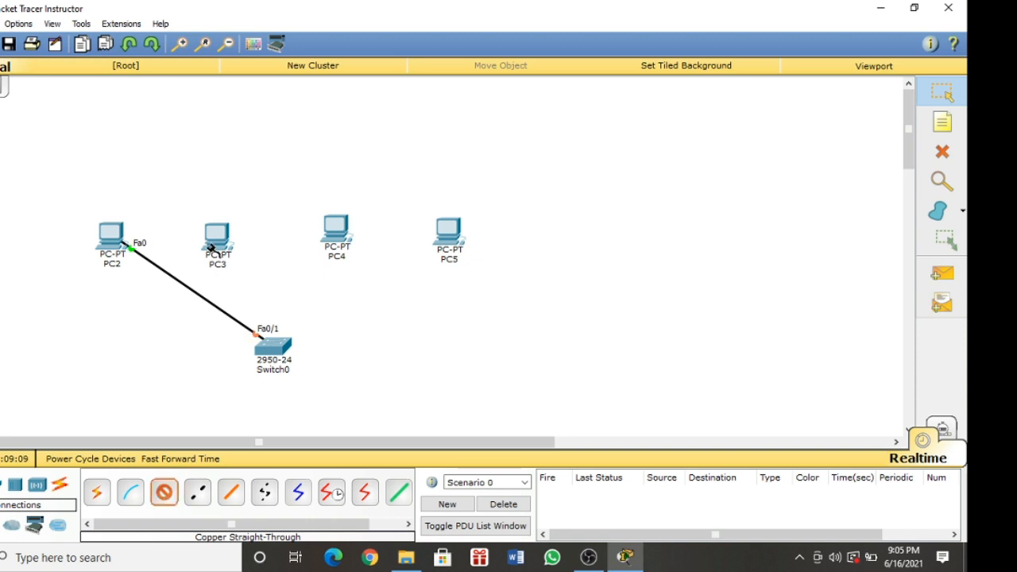
left_click(213, 248)
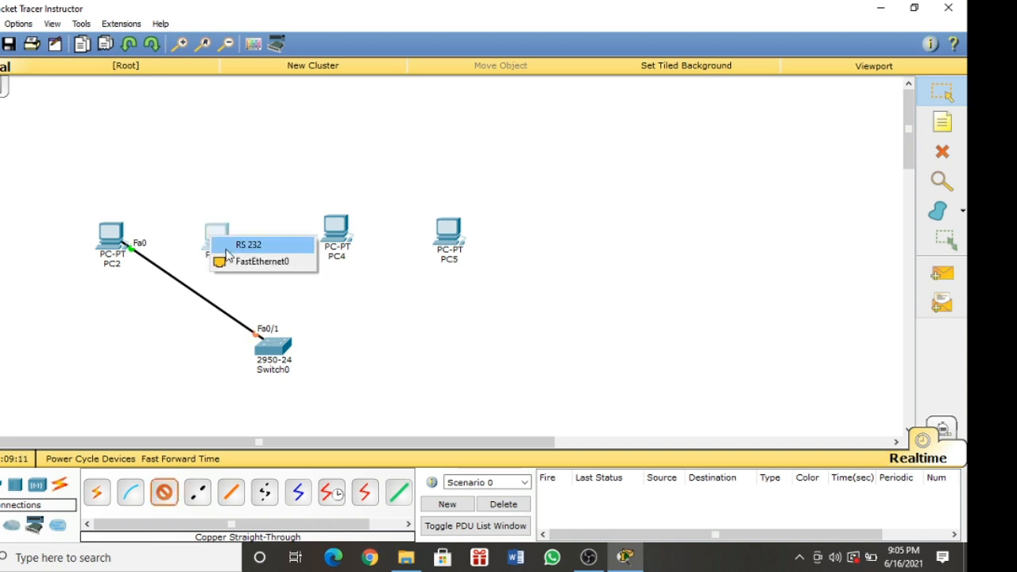
left_click(238, 261)
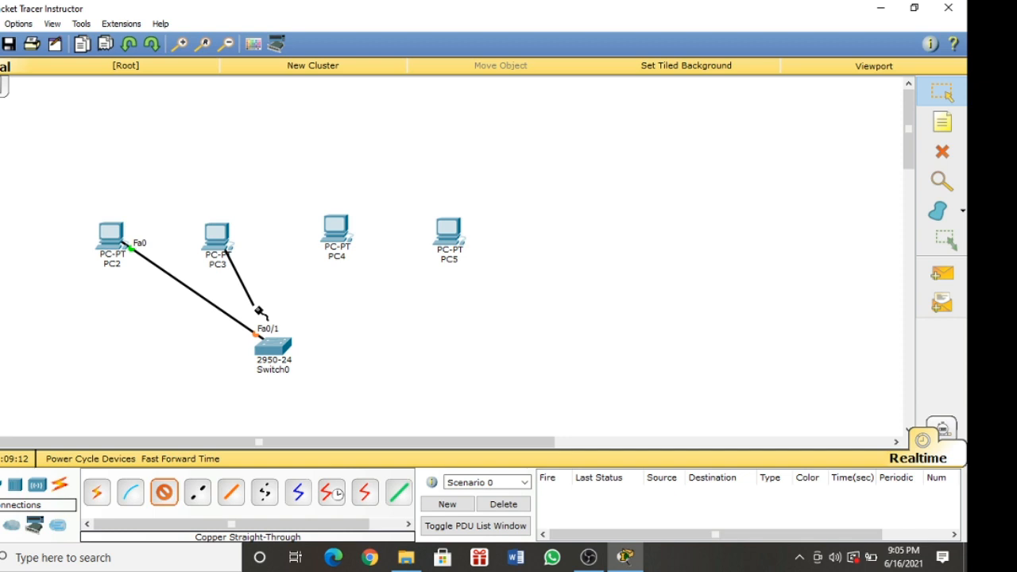
left_click(270, 343)
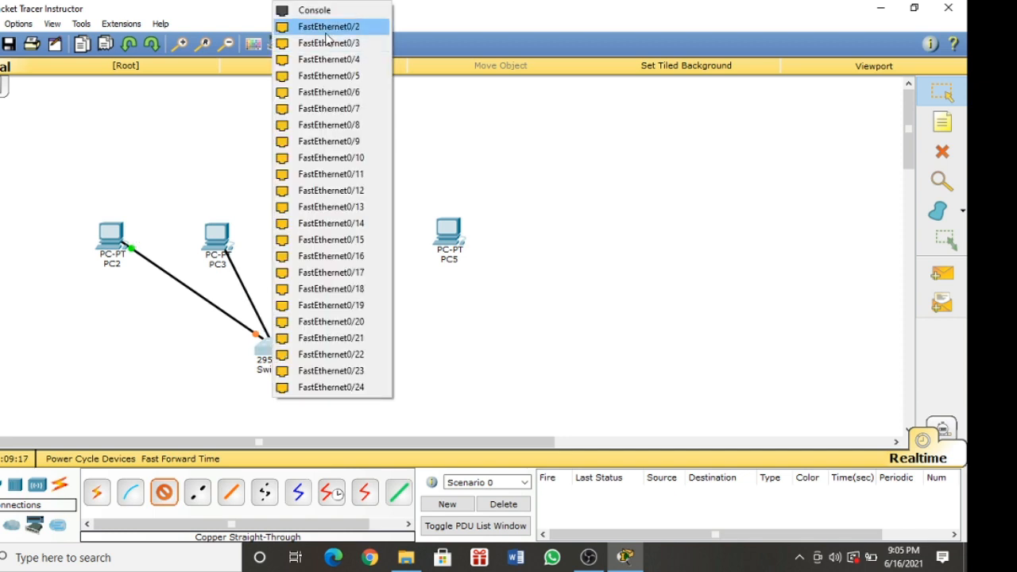
left_click(326, 30)
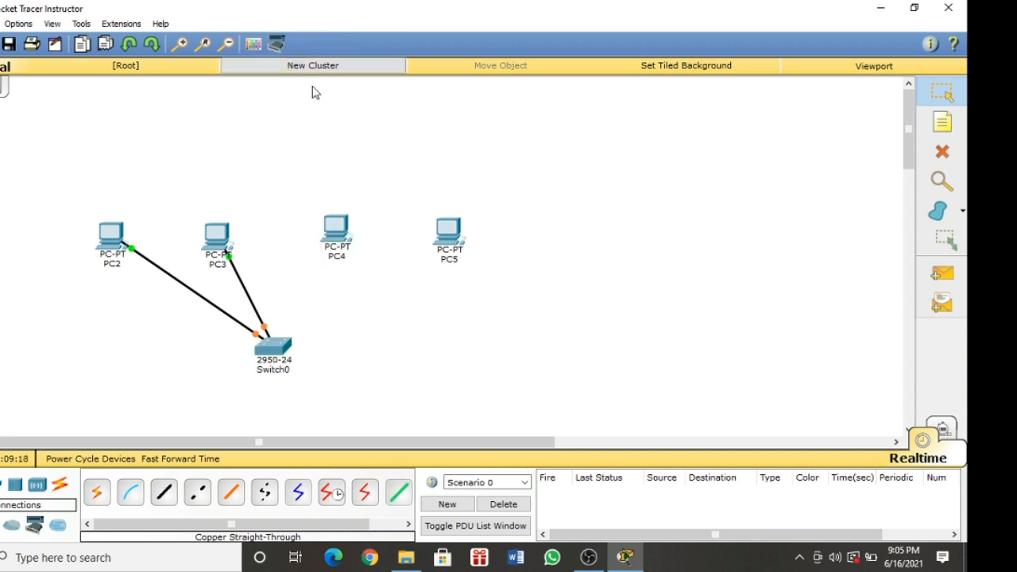
Connect PC4 to Switch0's FastEthernet0/3 port with a copper straight-through cable
left_click(164, 492)
left_click(336, 230)
left_click(358, 251)
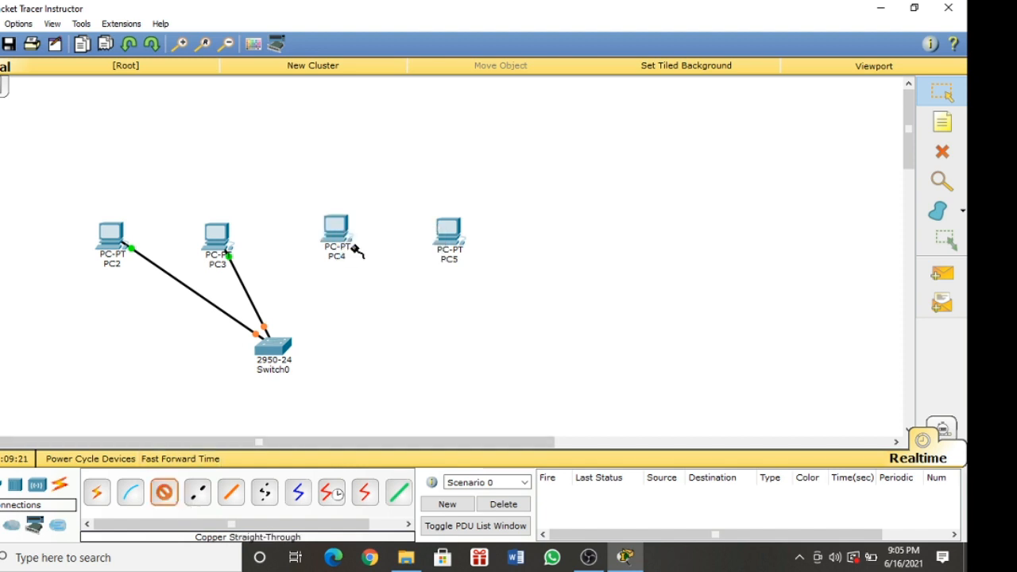
left_click(295, 334)
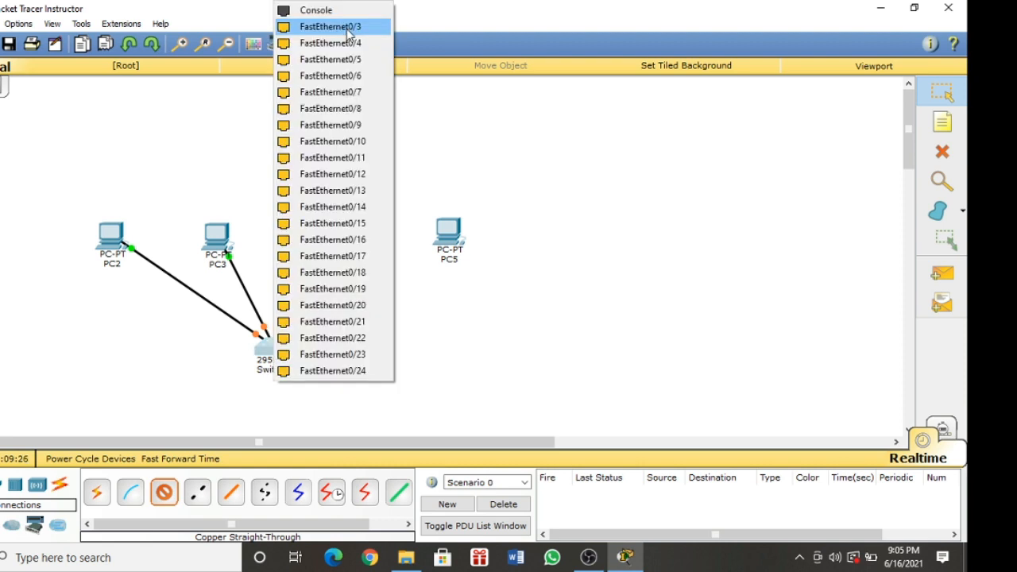
left_click(347, 34)
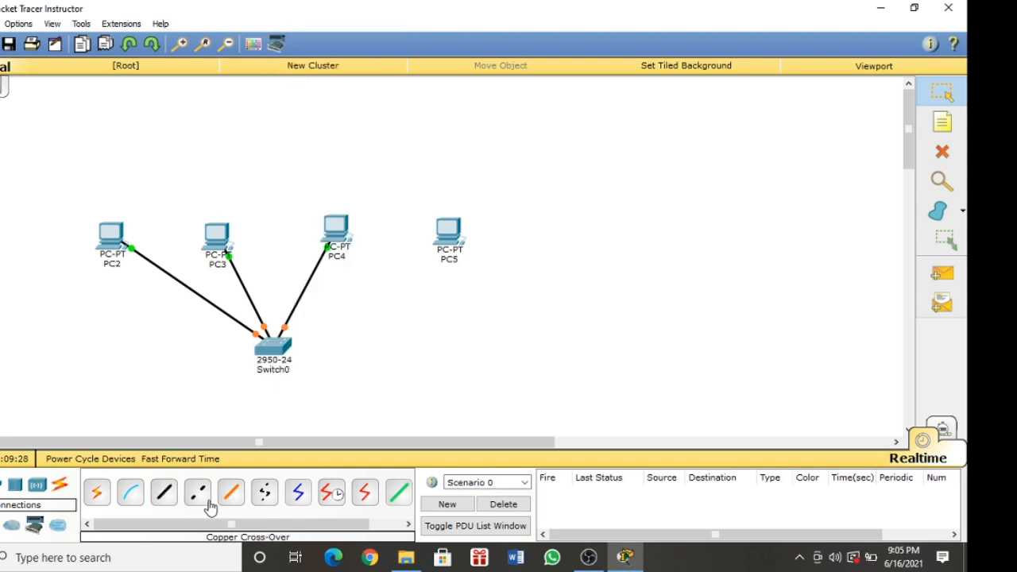
Connect PC5's FastEthernet0 port to Switch0's FastEthernet0/4 port with a copper straight-through cable, and nudge PC2 slightly
left_click(164, 493)
left_click(448, 232)
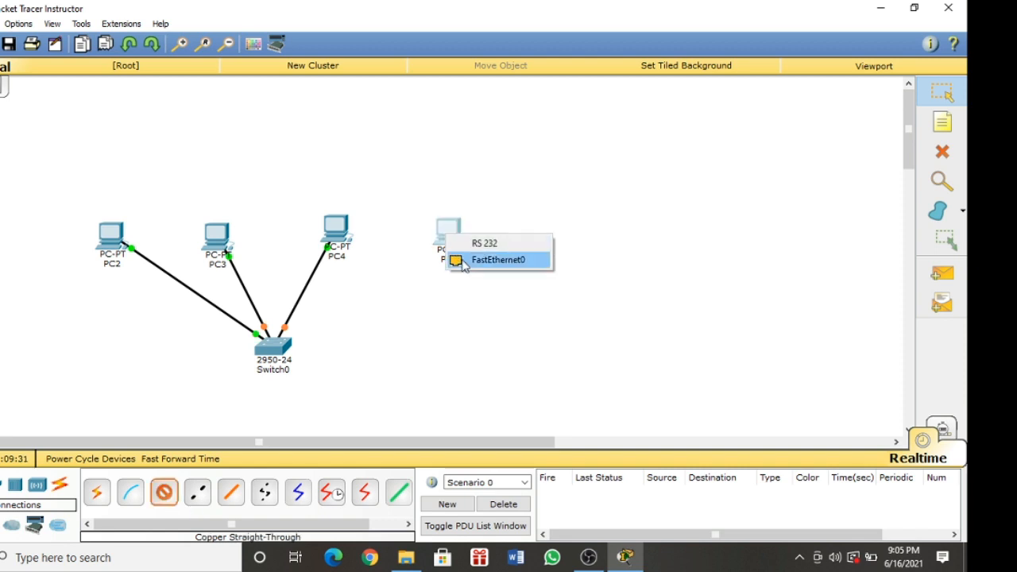
left_click(464, 261)
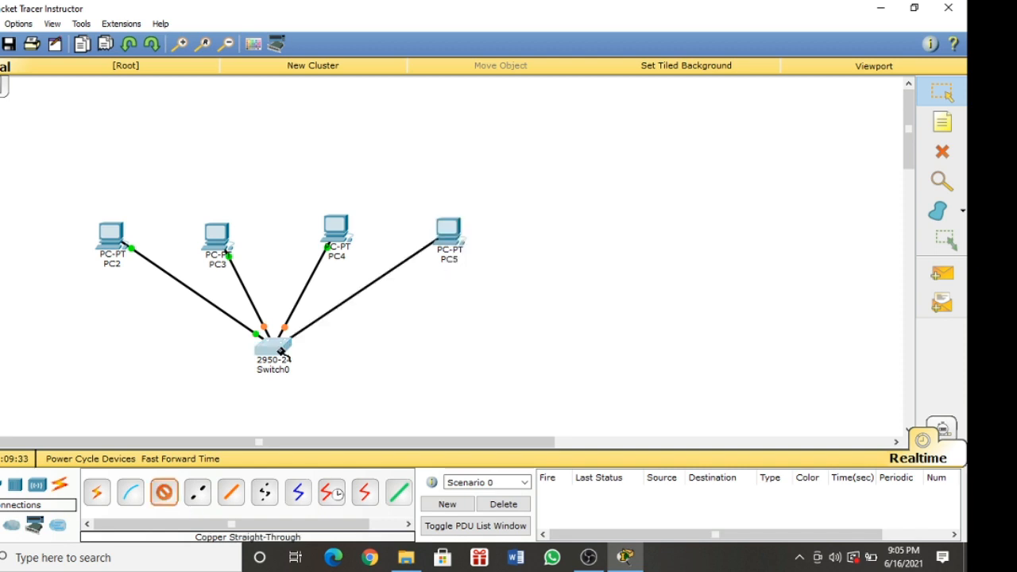
left_click(283, 349)
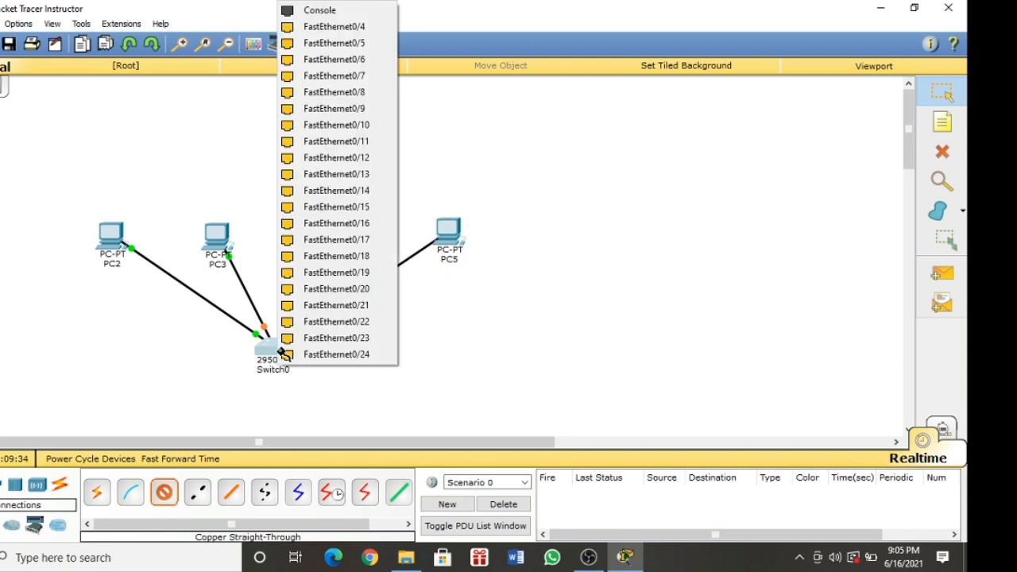
left_click(352, 34)
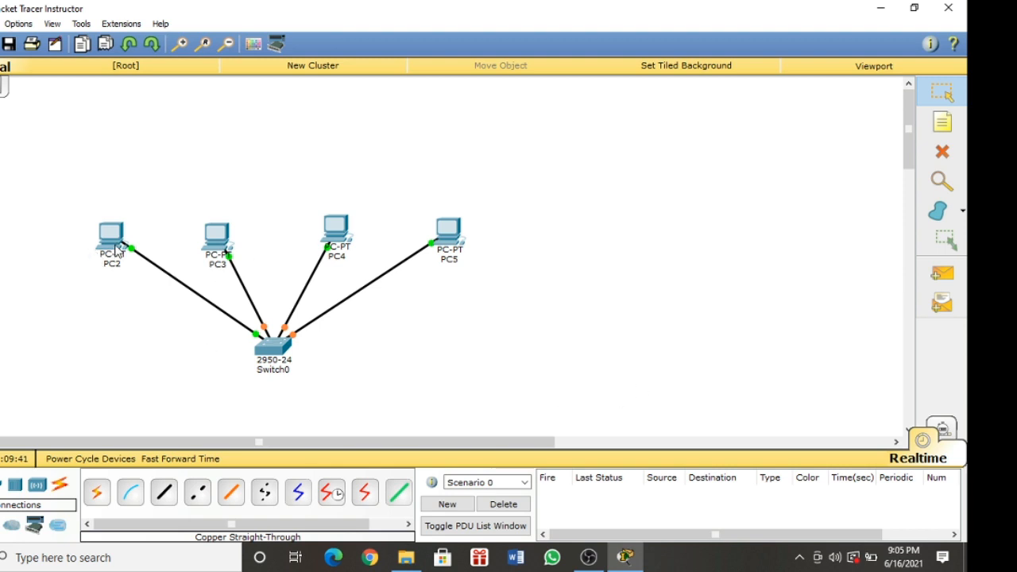
left_click_drag(115, 249, 124, 255)
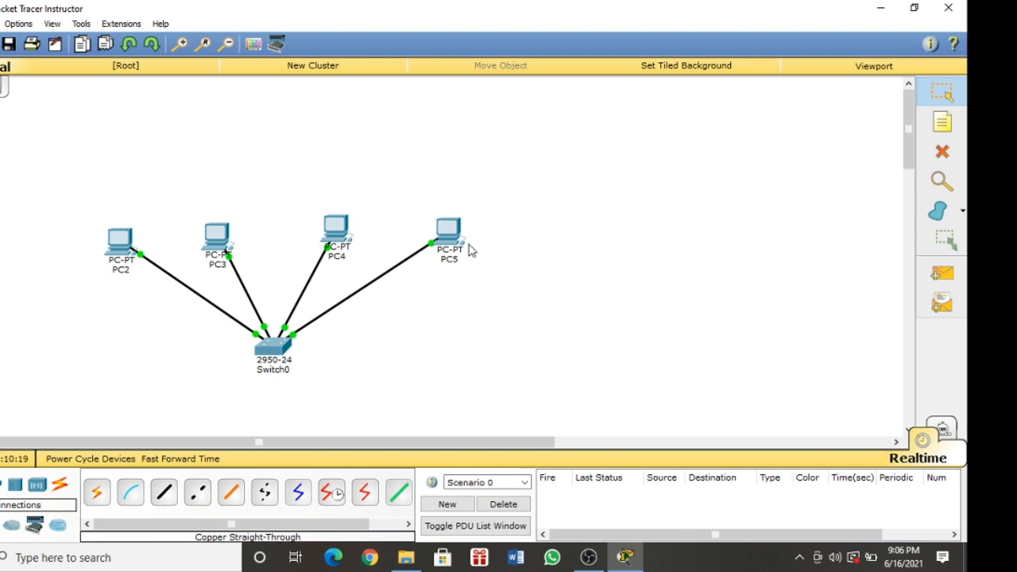
Assign PC2 the static IP address 192.168.1.3 with subnet mask 255.255.255.0, and close its configuration window
left_click(121, 241)
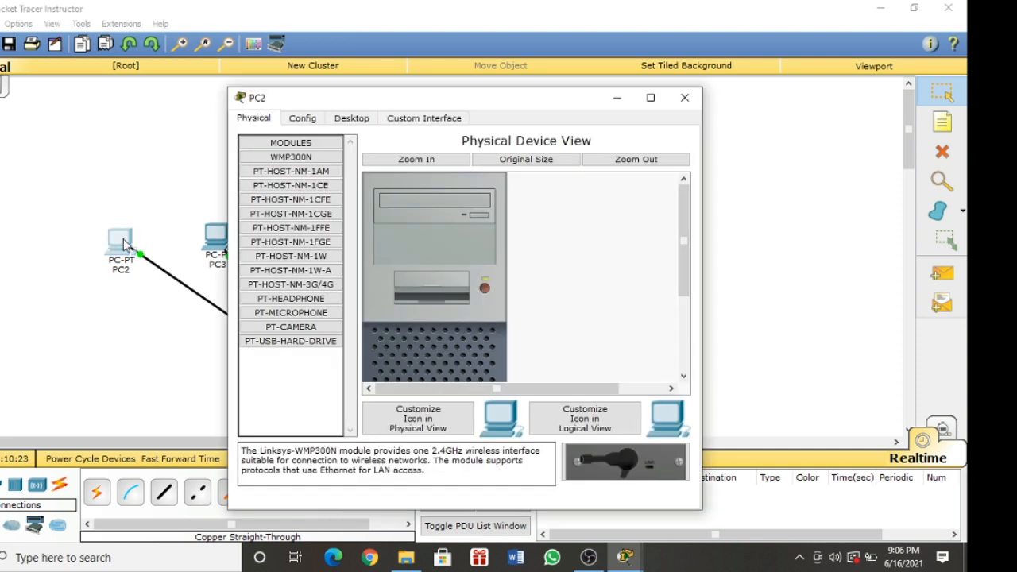
left_click(353, 119)
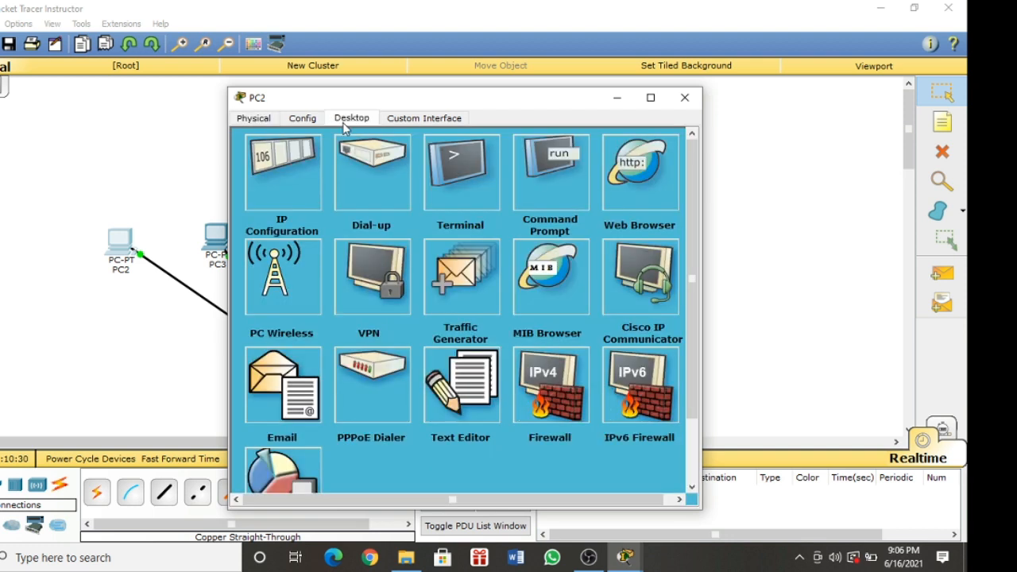
left_click(299, 173)
type("1")
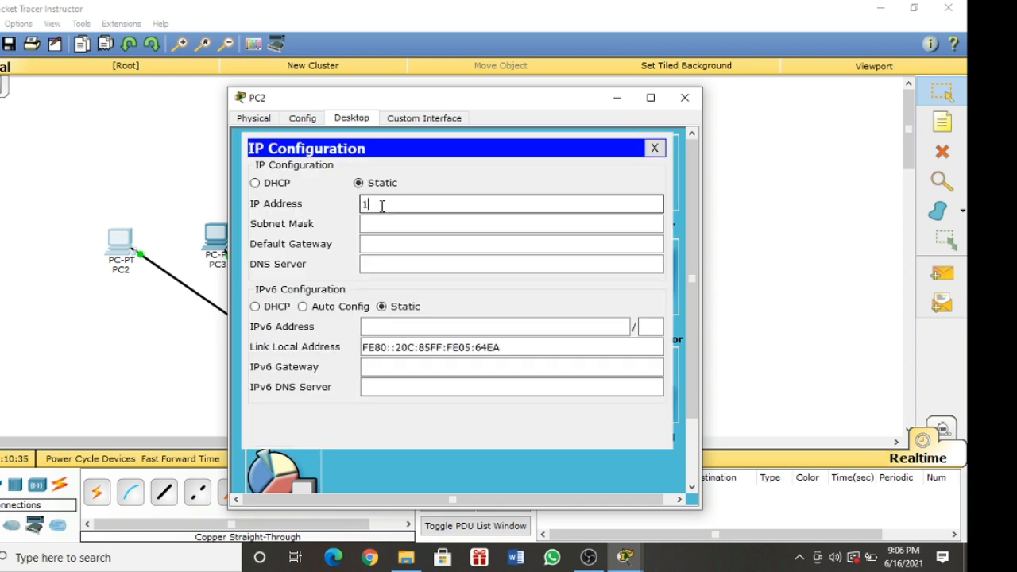
type("92.168.1")
type(".1.3")
key("Tab")
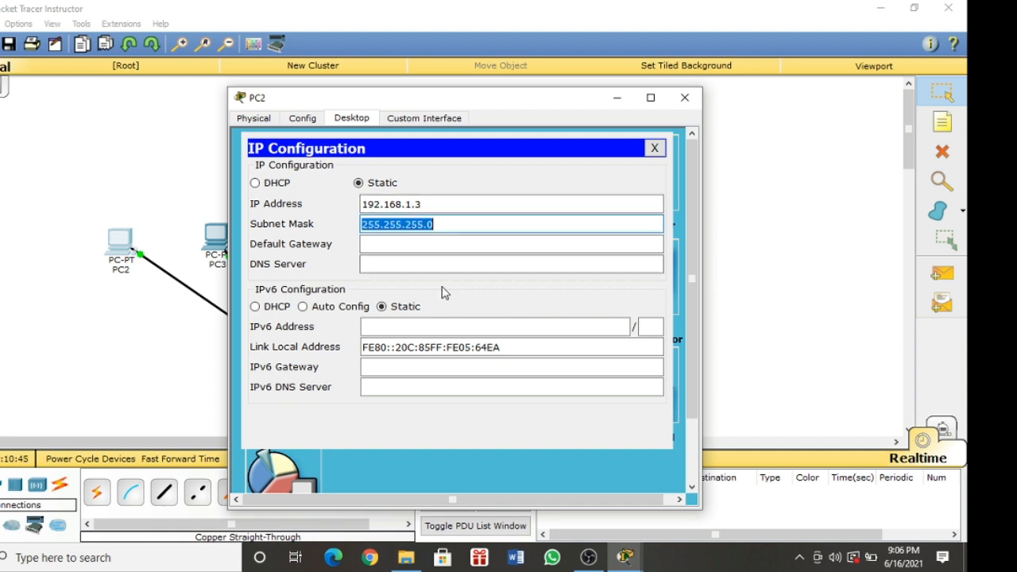
left_click(654, 149)
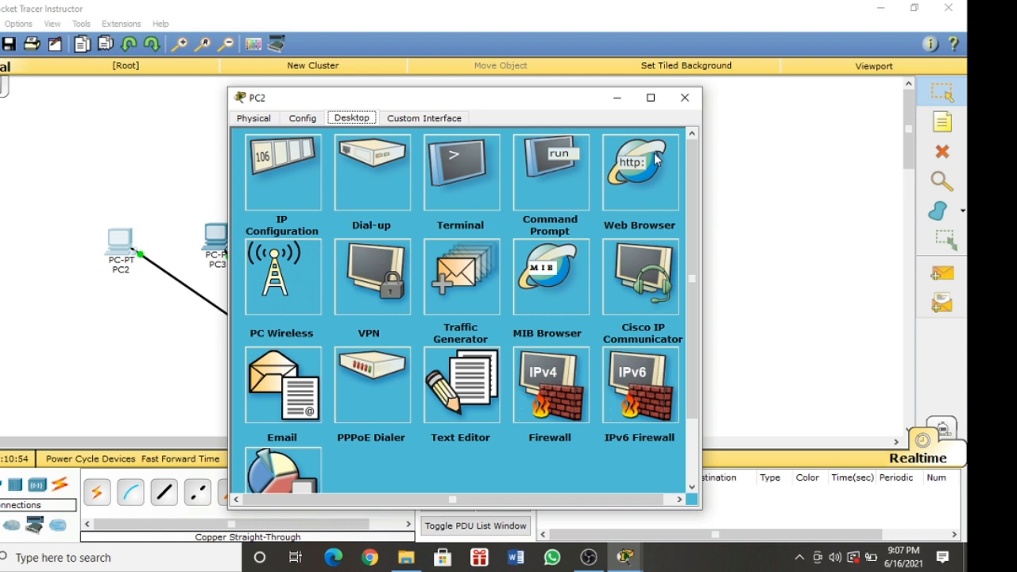
left_click(684, 98)
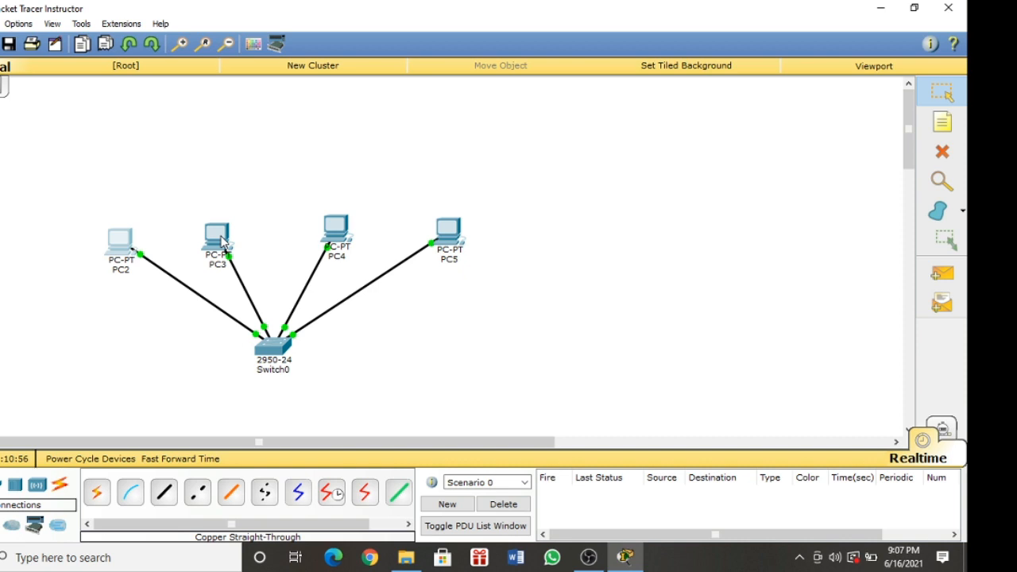
Assign the static IP address 192.168.1.4 to PC3 and 192.168.1.5 to PC4
left_click(223, 243)
left_click(388, 211)
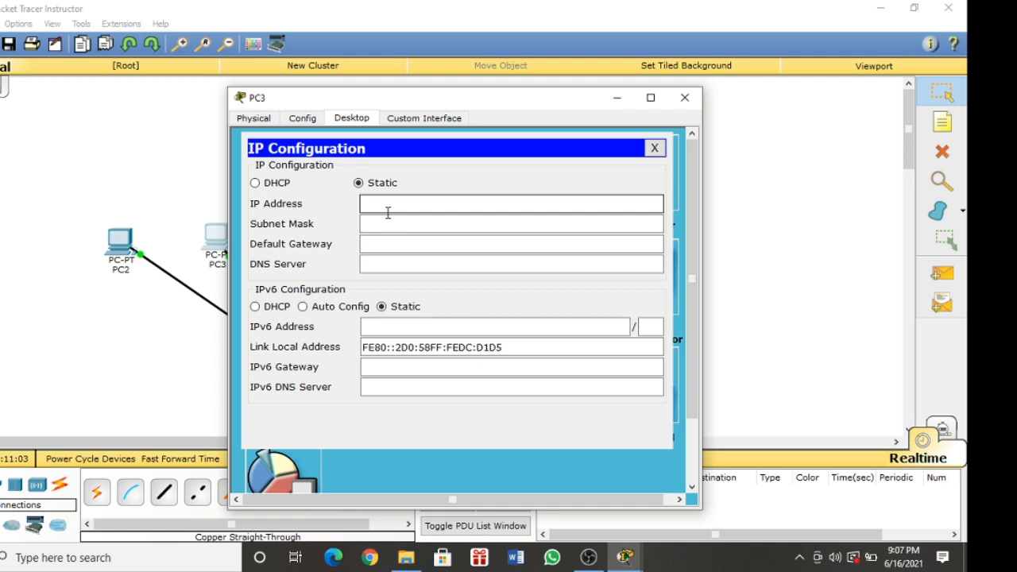
type("192.168.1.4")
key("Tab")
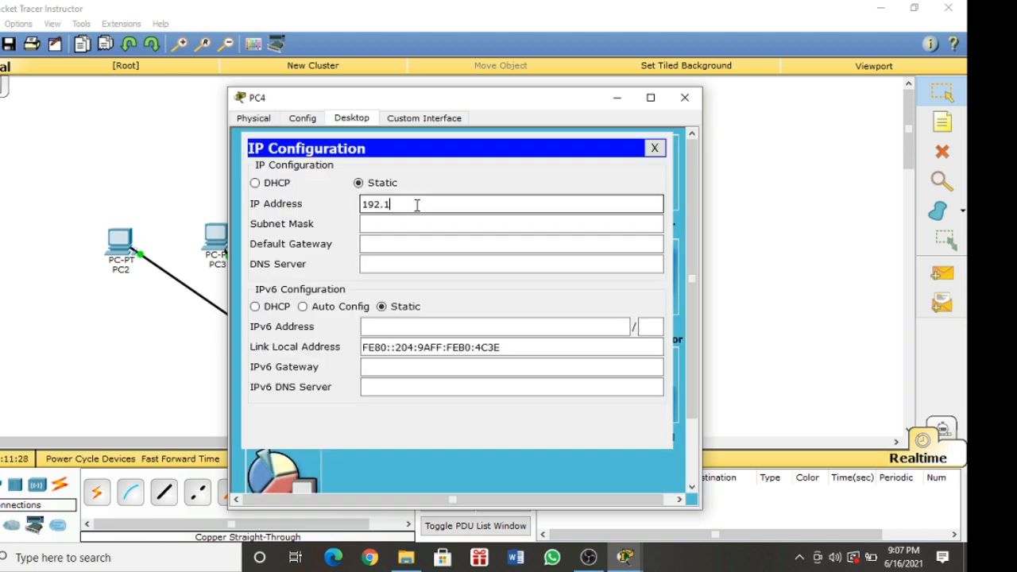
type("68.1.5")
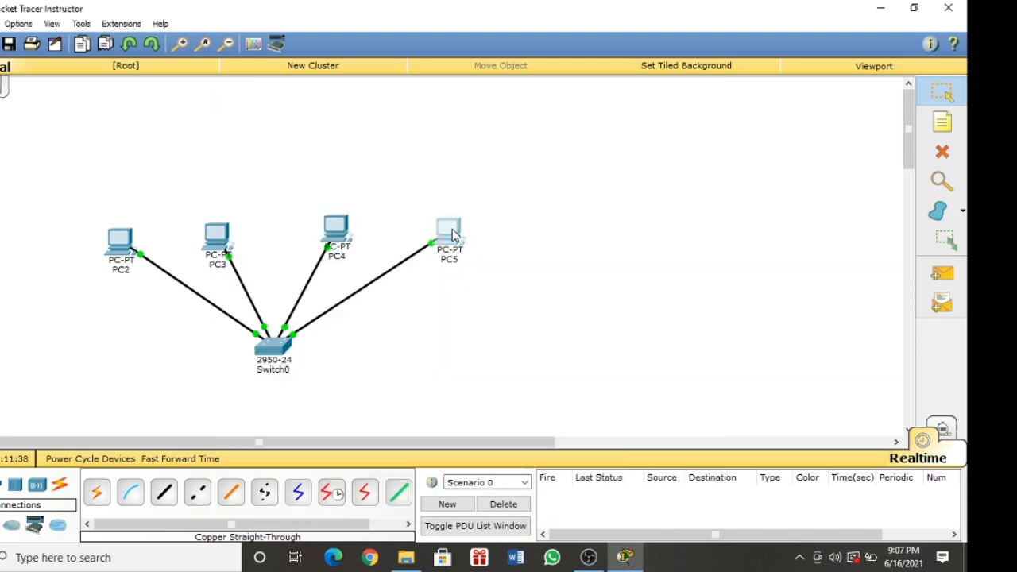
Assign PC5 a static IP address in the 192.168.1 network
left_click(449, 230)
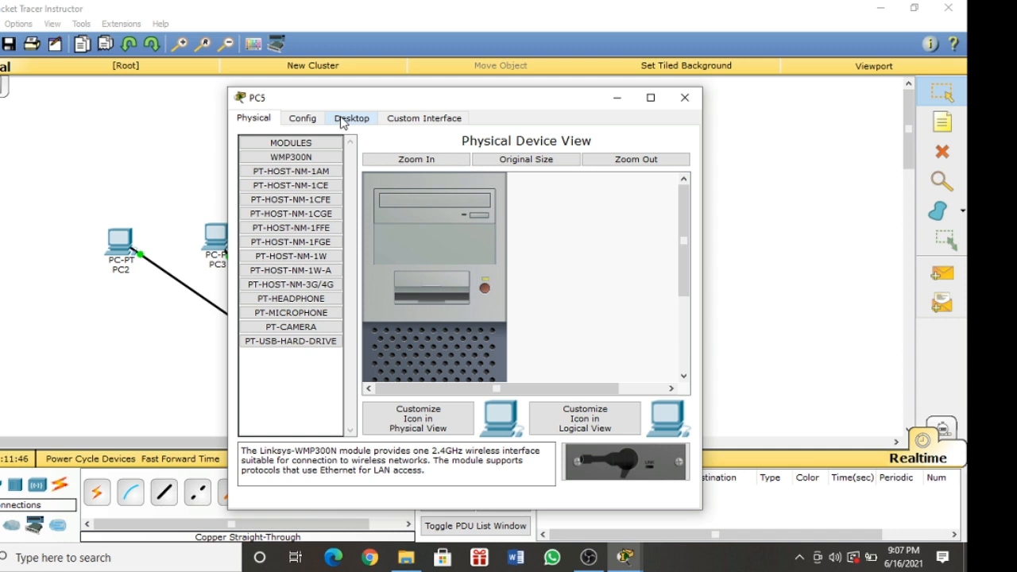
left_click(342, 121)
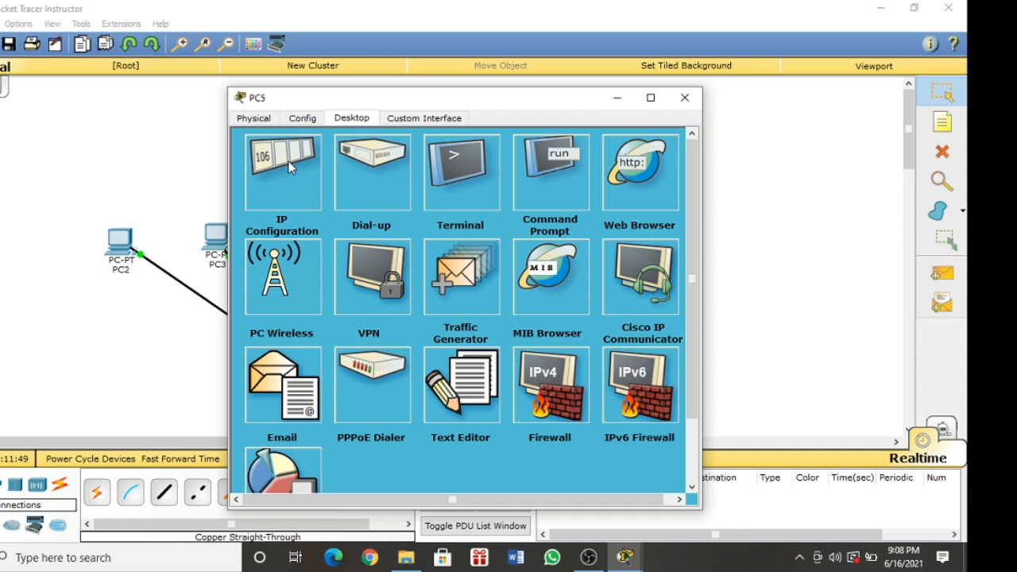
left_click(290, 166)
type("192.168.1.")
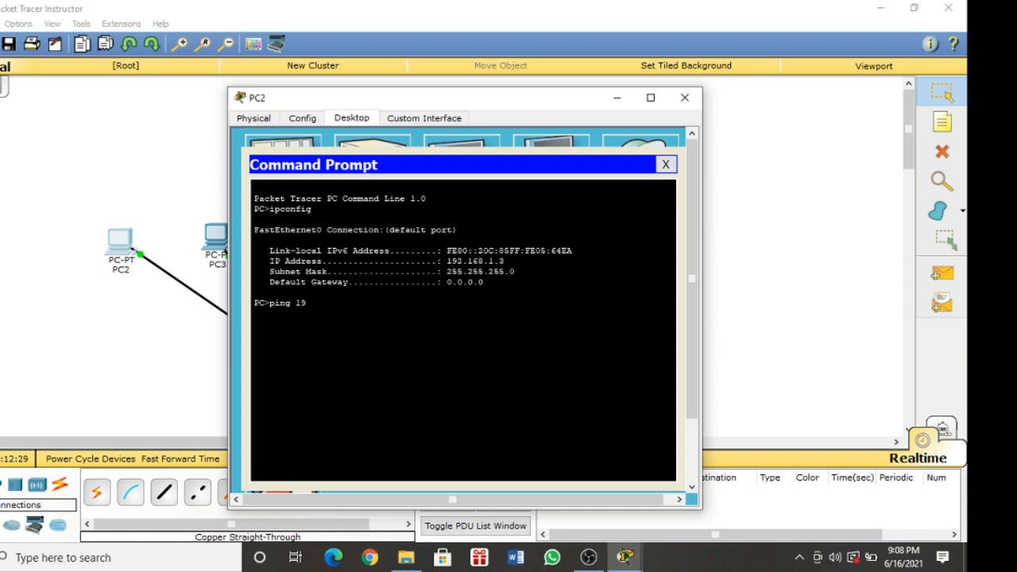
Ping PC3 at 192.168.1.4 from PC2's command prompt
type("2")
type(".168.1.4")
key("Return")
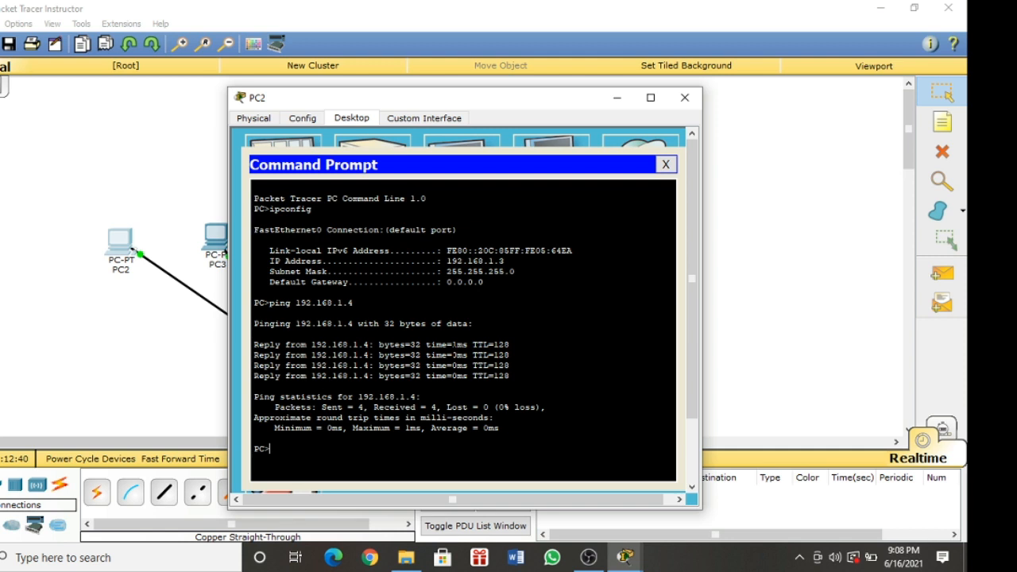